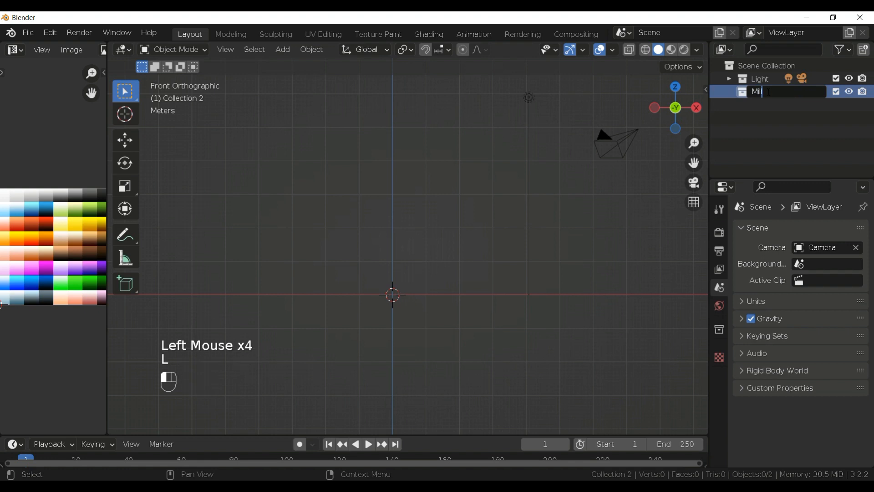
Confirm the Mill collection name and add another top-level collection named Ground
{"action": "left_click", "coordinate": [784, 132]}
{"action": "left_click", "coordinate": [864, 50]}
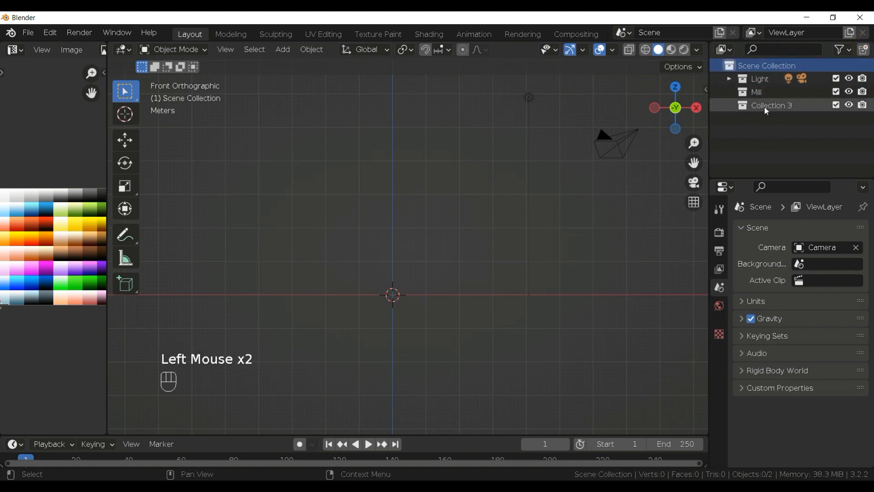
{"action": "double_click", "coordinate": [770, 104]}
{"action": "key", "text": "ctrl+a"}
{"action": "key", "text": "BackSpace"}
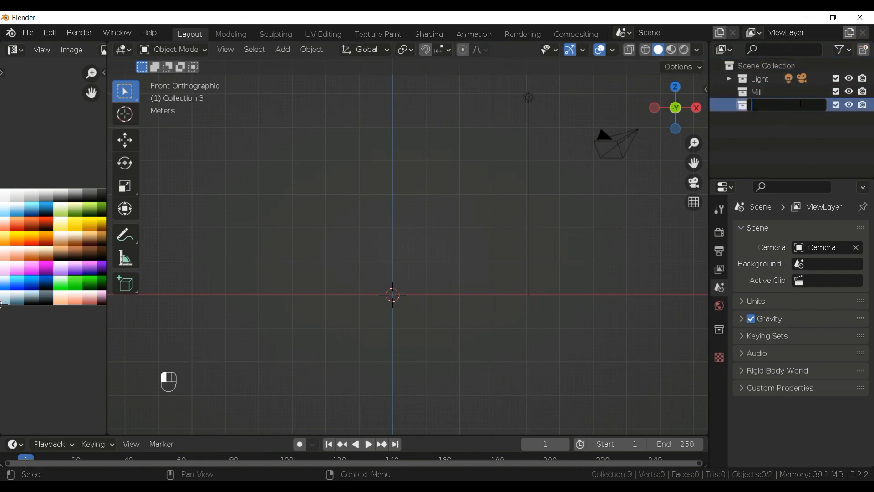
{"action": "type", "text": "G"}
{"action": "left_click", "coordinate": [808, 141]}
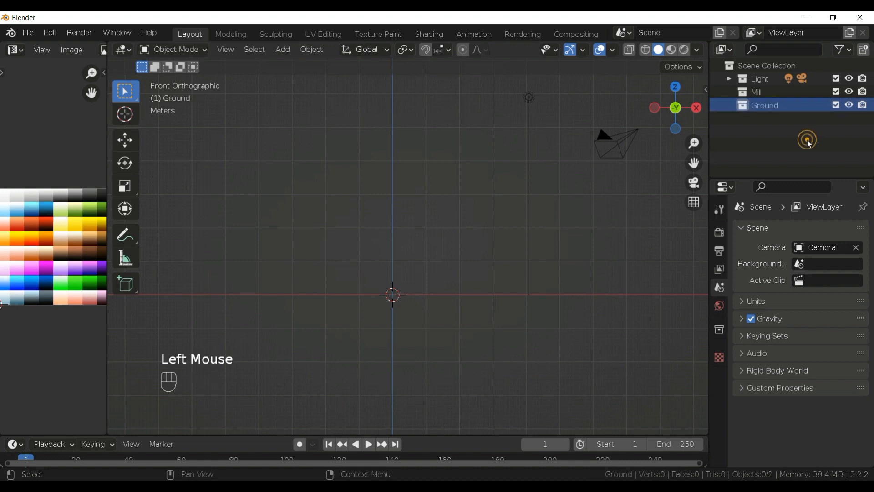
Add a sub-collection named trees inside the Ground collection
{"action": "left_click", "coordinate": [746, 95]}
{"action": "double_click", "coordinate": [745, 95]}
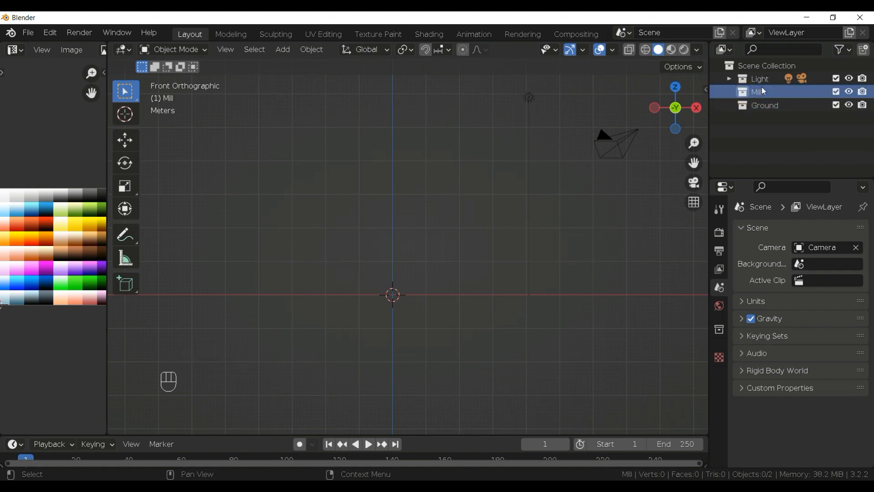
{"action": "left_click", "coordinate": [764, 105]}
{"action": "left_click", "coordinate": [864, 49]}
{"action": "left_click", "coordinate": [779, 119]}
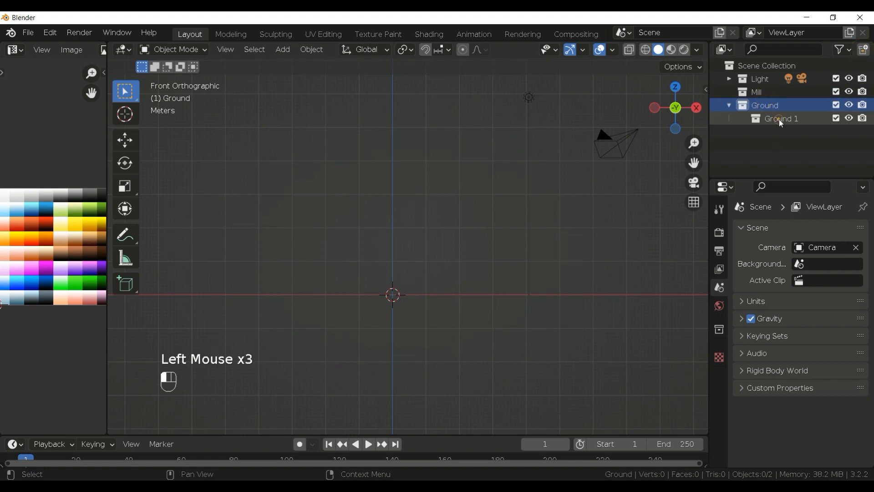
{"action": "double_click", "coordinate": [780, 119]}
{"action": "type", "text": "trees"}
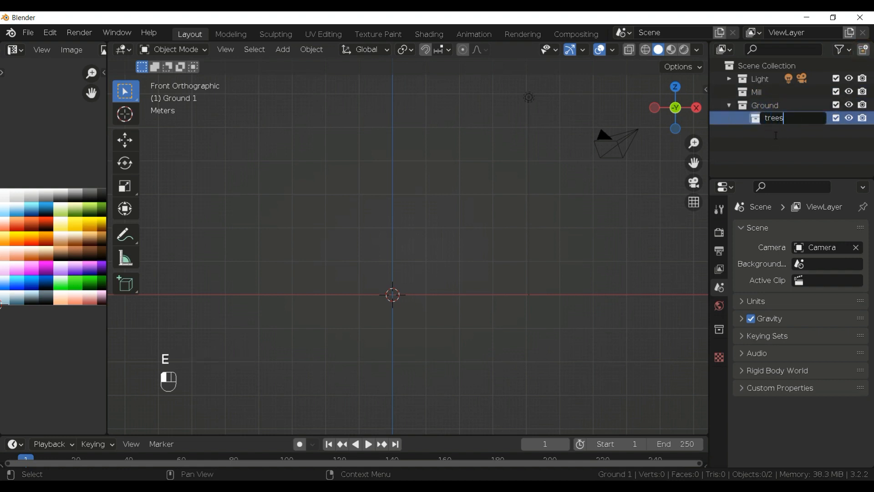
{"action": "left_click", "coordinate": [776, 135]}
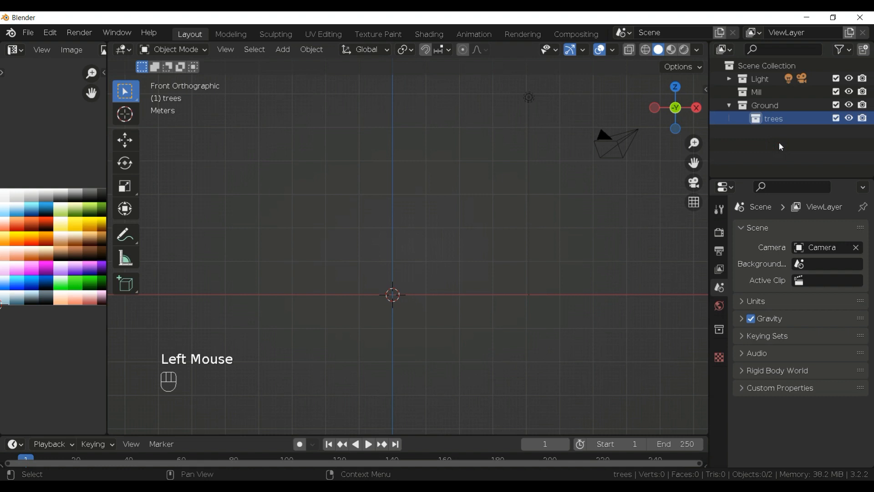
Add a second sub-collection named grass inside the Ground collection
{"action": "left_click", "coordinate": [770, 105]}
{"action": "left_click", "coordinate": [864, 49]}
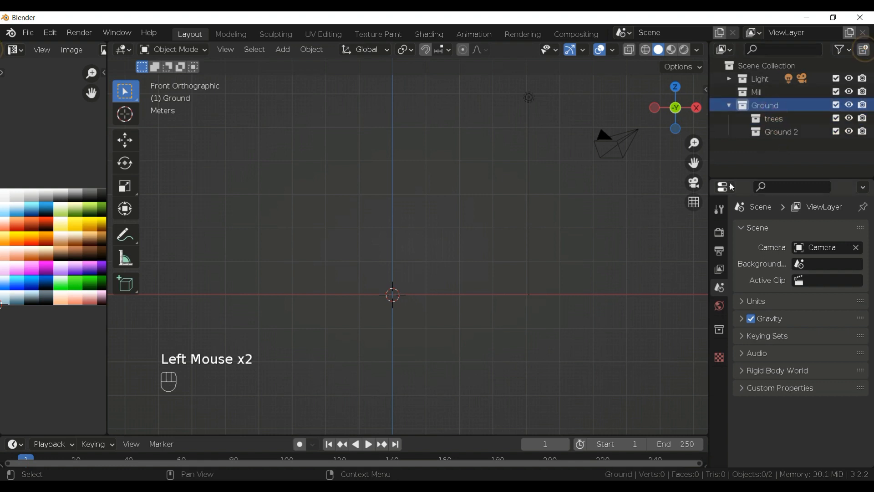
{"action": "left_click", "coordinate": [778, 133]}
{"action": "double_click", "coordinate": [777, 133]}
{"action": "type", "text": "gr"}
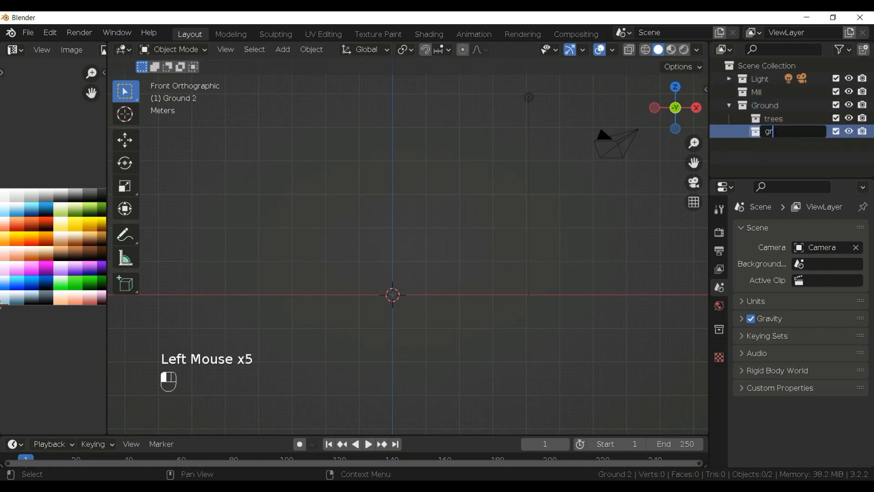
{"action": "type", "text": "ass"}
{"action": "key", "text": "Return"}
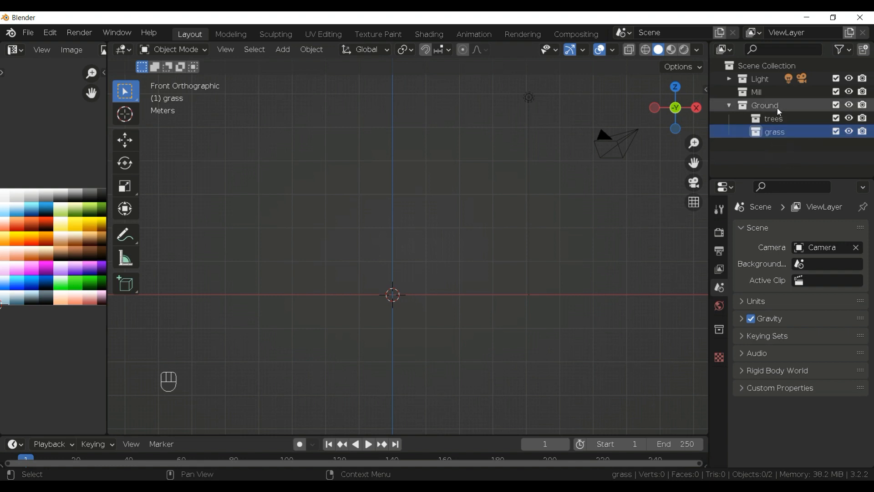
Add a third sub-collection named stone inside the Ground collection
{"action": "left_click", "coordinate": [769, 105]}
{"action": "left_click", "coordinate": [863, 49]}
{"action": "double_click", "coordinate": [782, 144]}
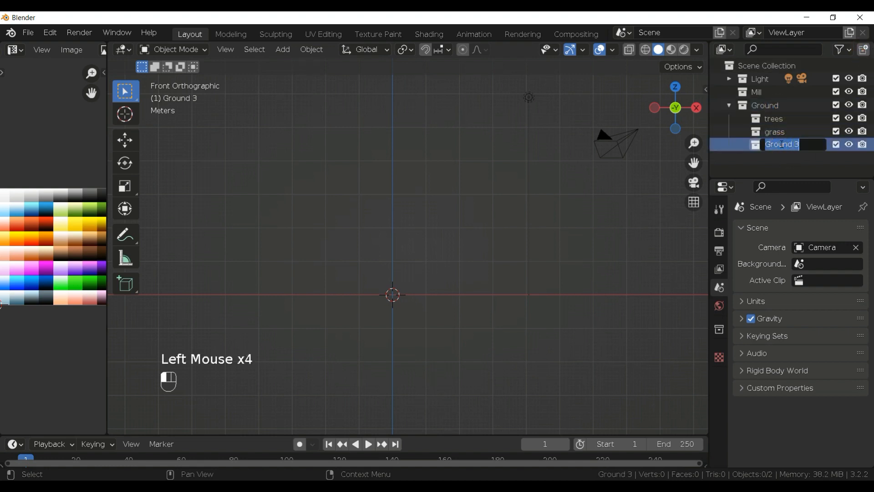
{"action": "type", "text": "stone"}
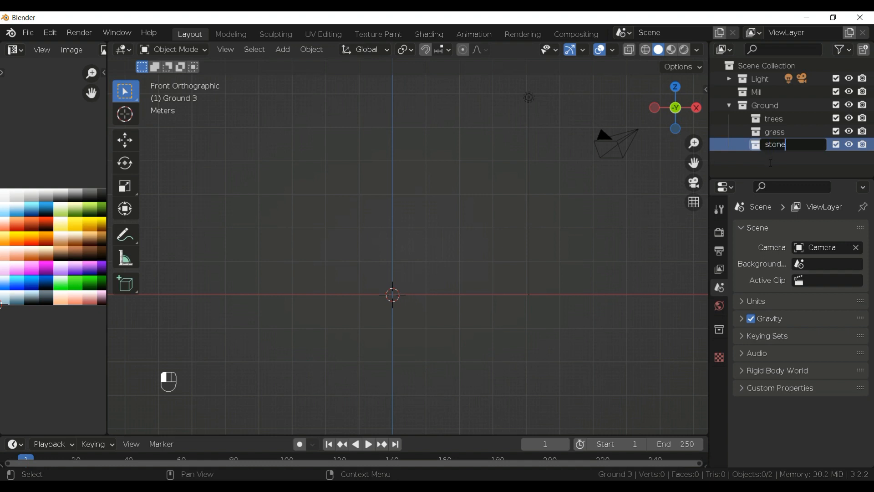
{"action": "left_click", "coordinate": [771, 163]}
Collapse the Ground collection and add a sub-collection named log inside Mill
{"action": "left_click", "coordinate": [767, 93]}
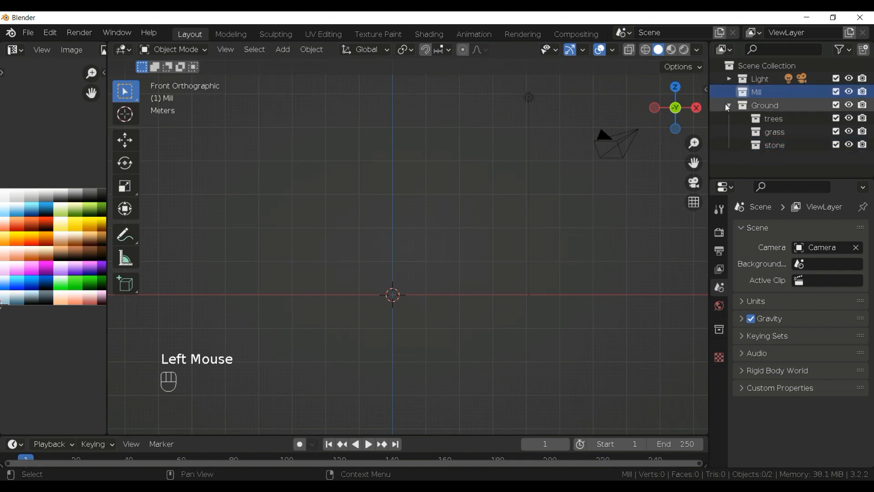
{"action": "left_click", "coordinate": [729, 105]}
{"action": "left_click", "coordinate": [864, 49]}
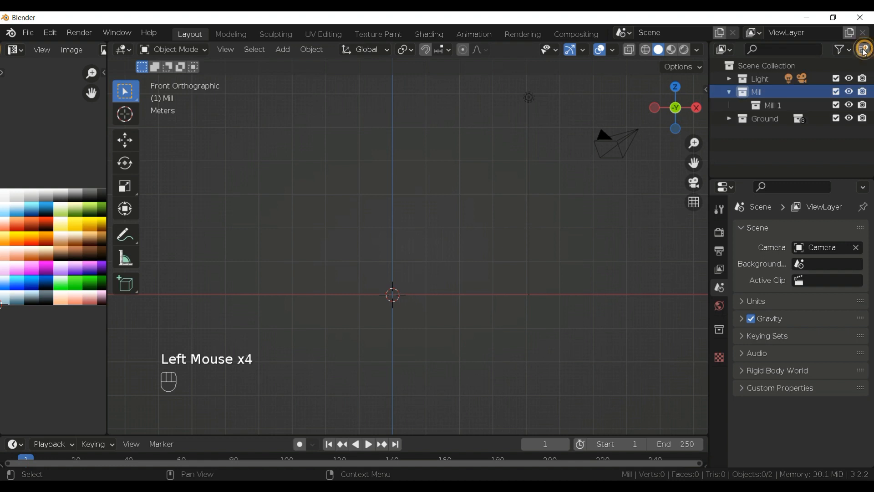
{"action": "double_click", "coordinate": [777, 105]}
{"action": "type", "text": "lo"}
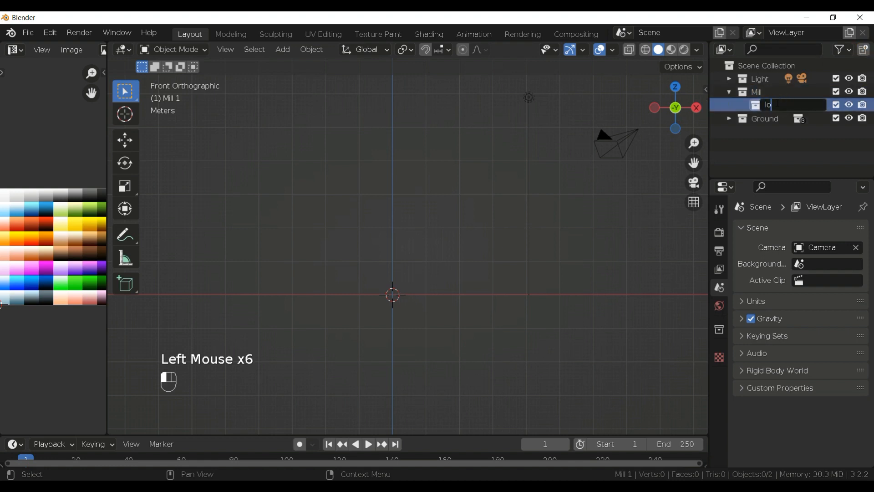
{"action": "type", "text": "g"}
{"action": "key", "text": "Return"}
Add a second sub-collection named board inside the Mill collection
{"action": "double_click", "coordinate": [756, 91]}
{"action": "left_click", "coordinate": [782, 151]}
{"action": "left_click", "coordinate": [864, 49]}
{"action": "double_click", "coordinate": [780, 118]}
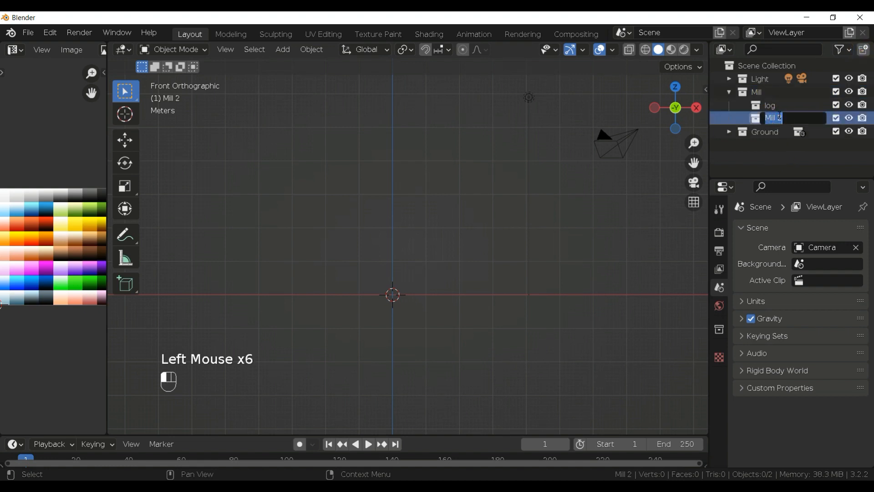
{"action": "type", "text": "bo"}
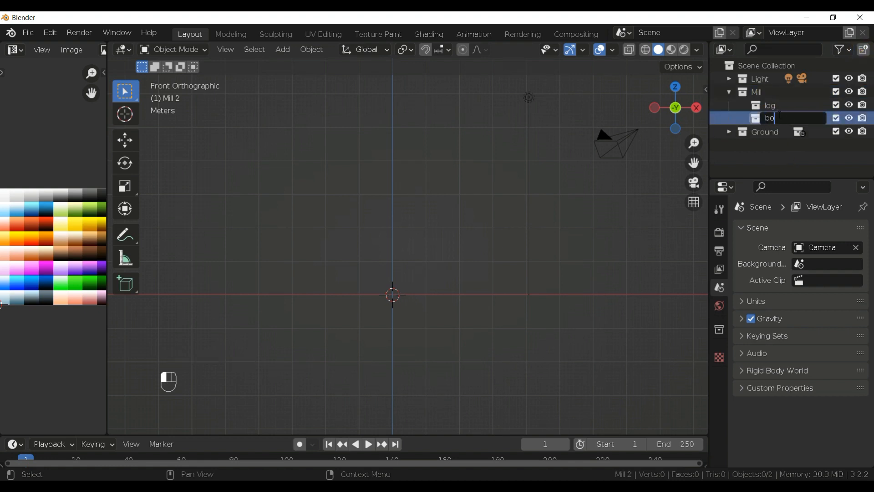
{"action": "type", "text": "ard"}
{"action": "left_click", "coordinate": [793, 167]}
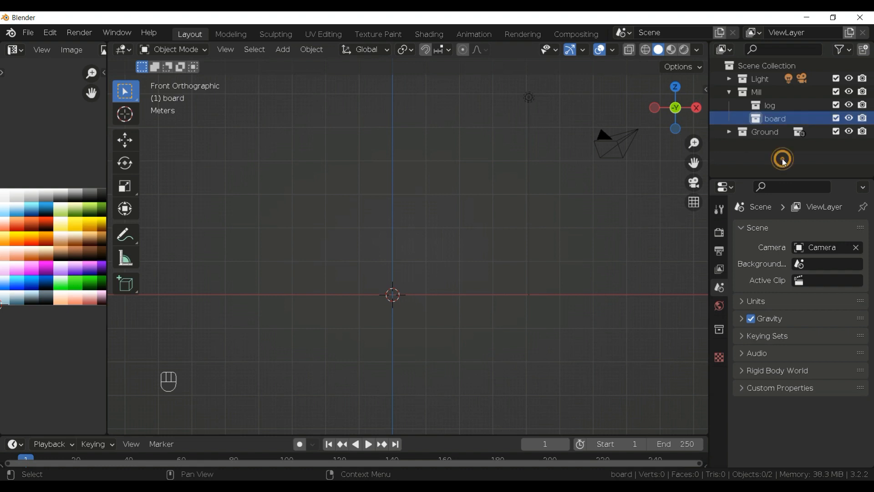
Add a third sub-collection named plank inside the Mill collection and collapse Mill
{"action": "left_click", "coordinate": [757, 92]}
{"action": "left_click", "coordinate": [863, 50]}
{"action": "double_click", "coordinate": [779, 131]}
{"action": "key", "text": "BackSpace"}
{"action": "key", "text": "BackSpace"}
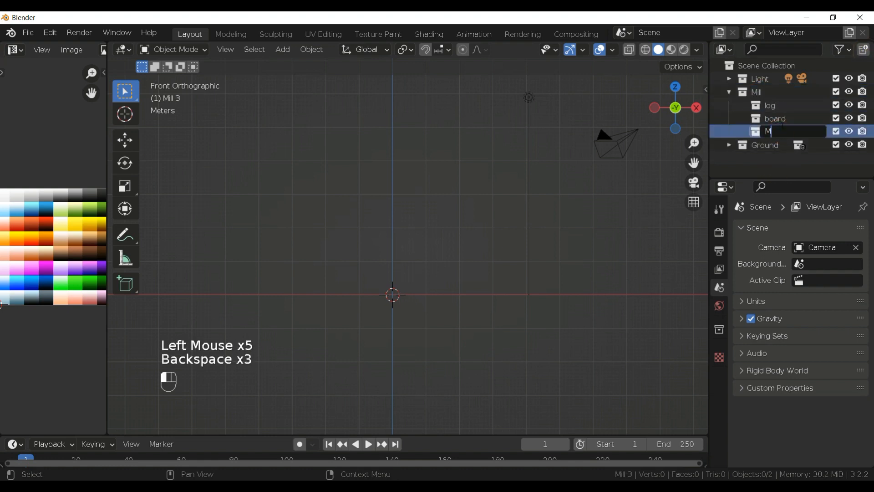
{"action": "type", "text": "pla"}
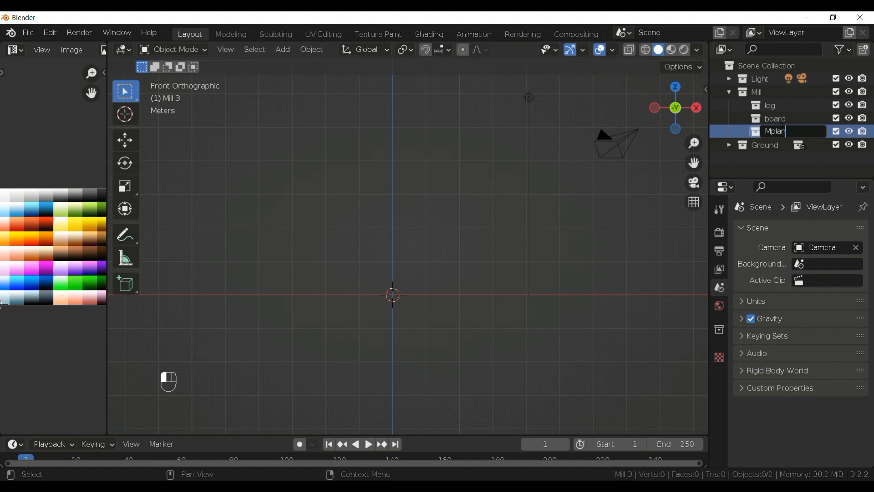
{"action": "type", "text": "n"}
{"action": "key", "text": "BackSpace"}
{"action": "key", "text": "BackSpace"}
{"action": "key", "text": "BackSpace"}
{"action": "key", "text": "BackSpace"}
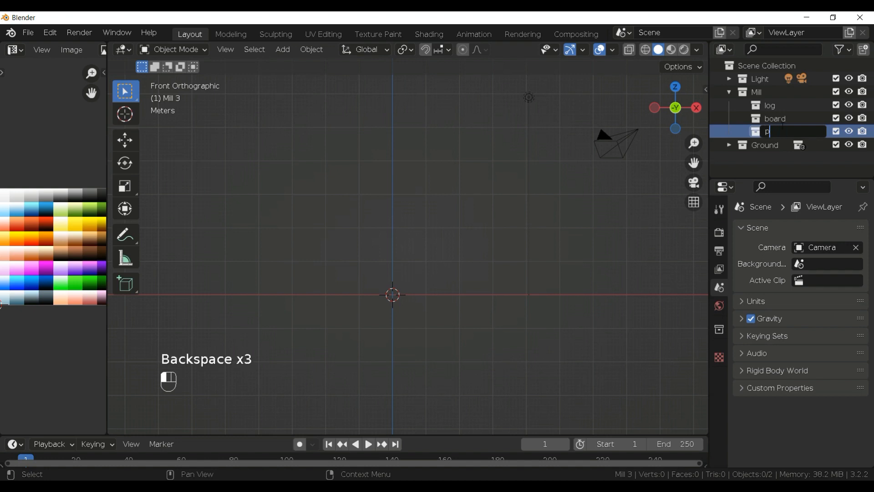
{"action": "type", "text": "nk"}
{"action": "left_click", "coordinate": [757, 171]}
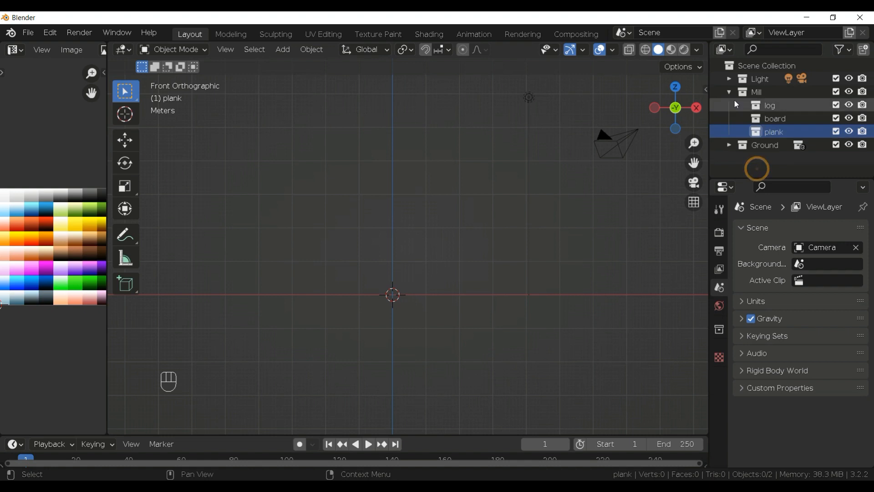
{"action": "left_click", "coordinate": [729, 92]}
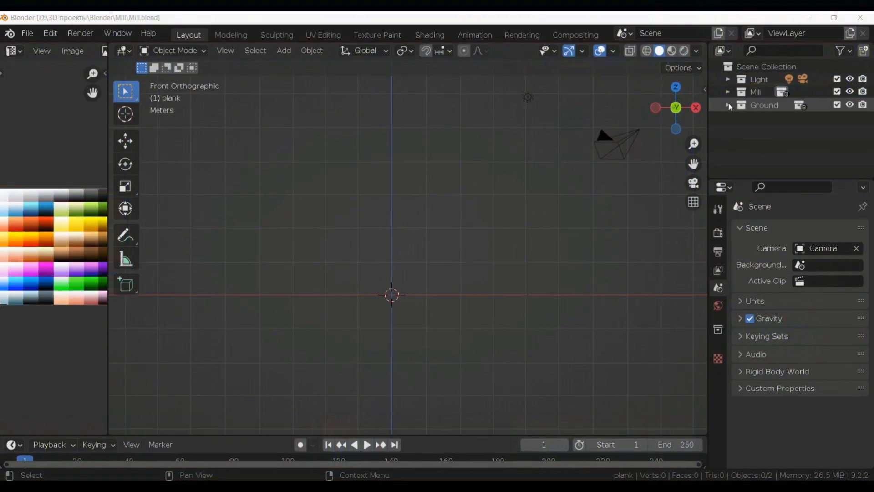
Expand the Ground collection and add a fourth sub-collection named cliff inside it
{"action": "left_click", "coordinate": [724, 103]}
{"action": "left_click", "coordinate": [737, 103]}
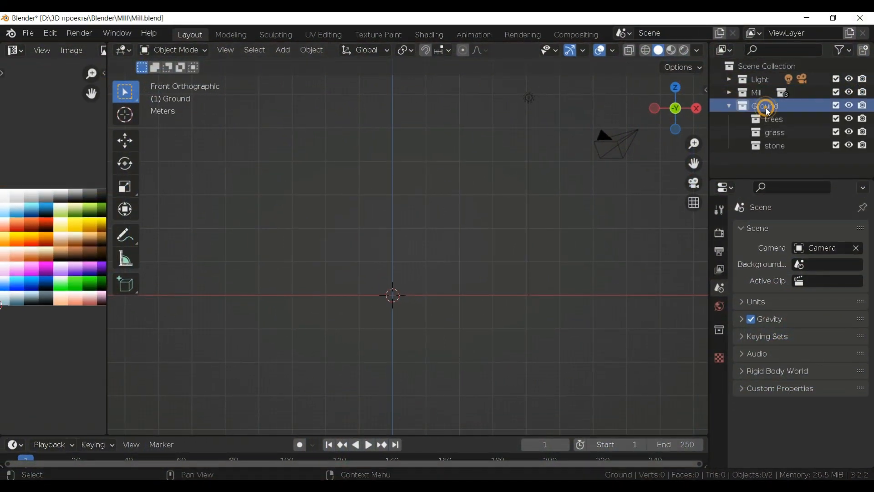
{"action": "left_click", "coordinate": [863, 51]}
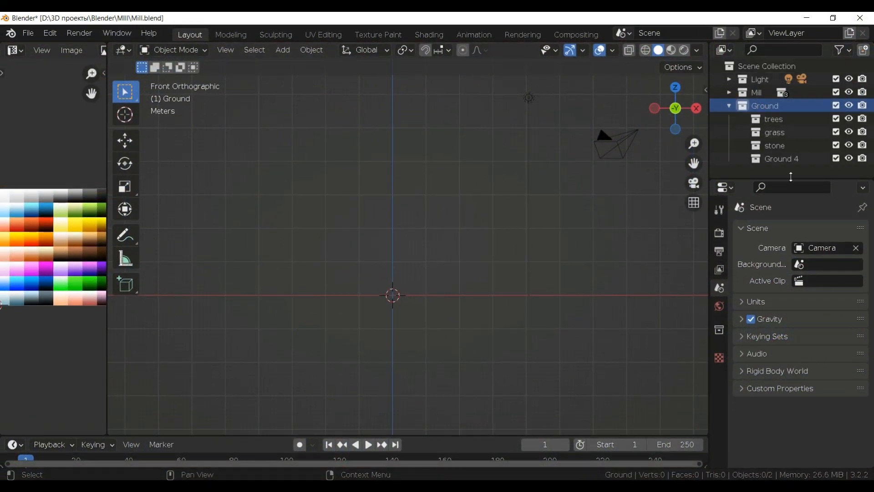
{"action": "double_click", "coordinate": [780, 159]}
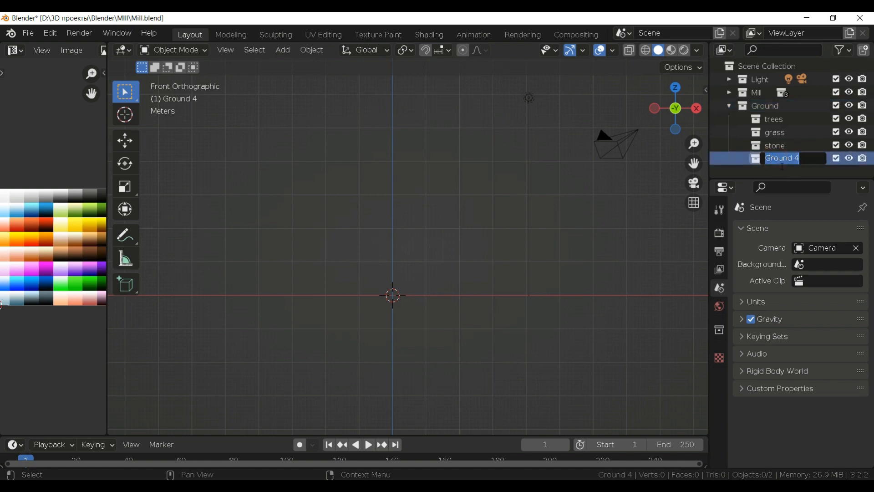
{"action": "type", "text": "c"}
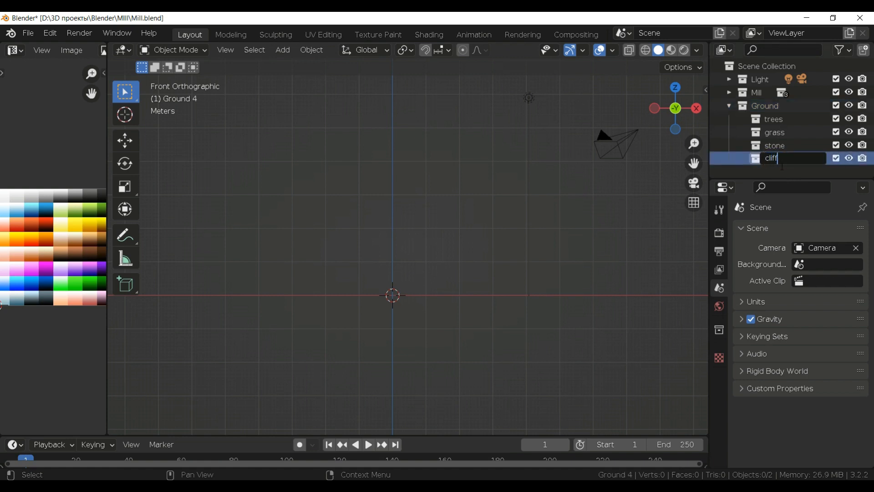
{"action": "type", "text": "liff"}
{"action": "key", "text": "Return"}
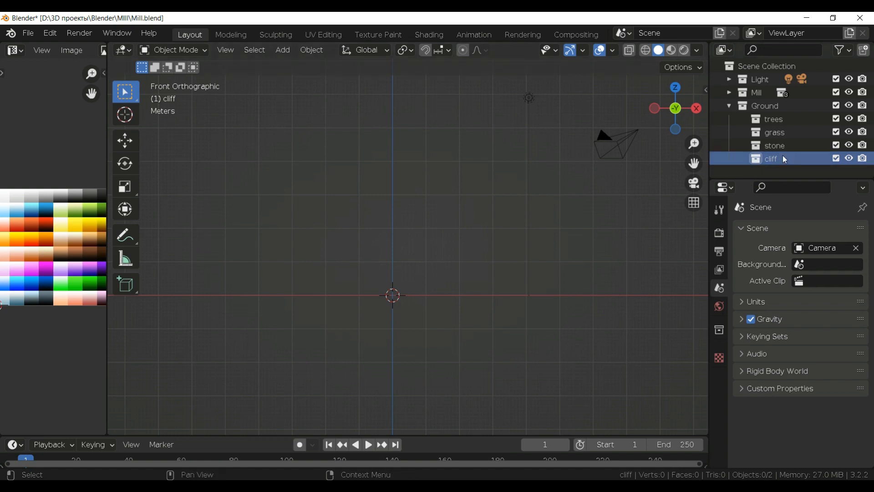
In the top orthographic view, add a plane mesh at the origin within the cliff collection
{"action": "key", "text": "KP_7"}
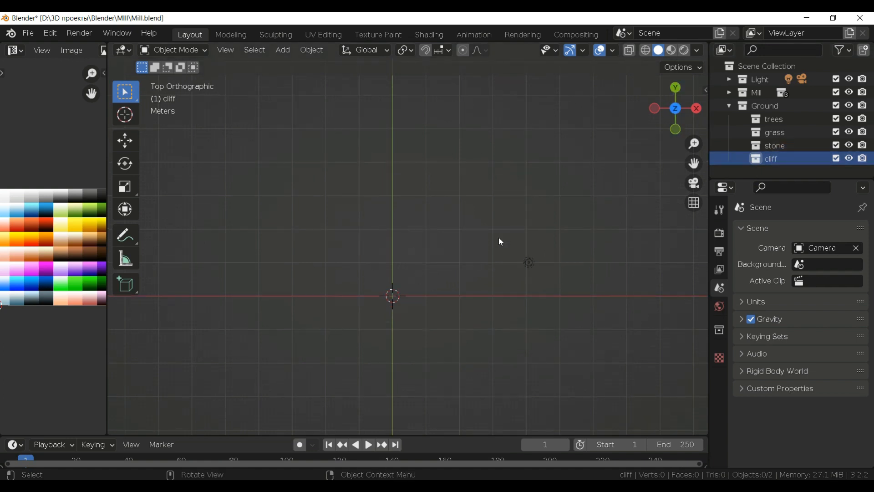
{"action": "key", "text": "shift+a"}
{"action": "left_click", "coordinate": [505, 213]}
{"action": "scroll", "coordinate": [400, 310], "scroll_direction": "up", "scroll_amount": 3}
{"action": "middle_click_drag", "start_coordinate": [406, 340], "coordinate": [410, 245], "text": "shift"}
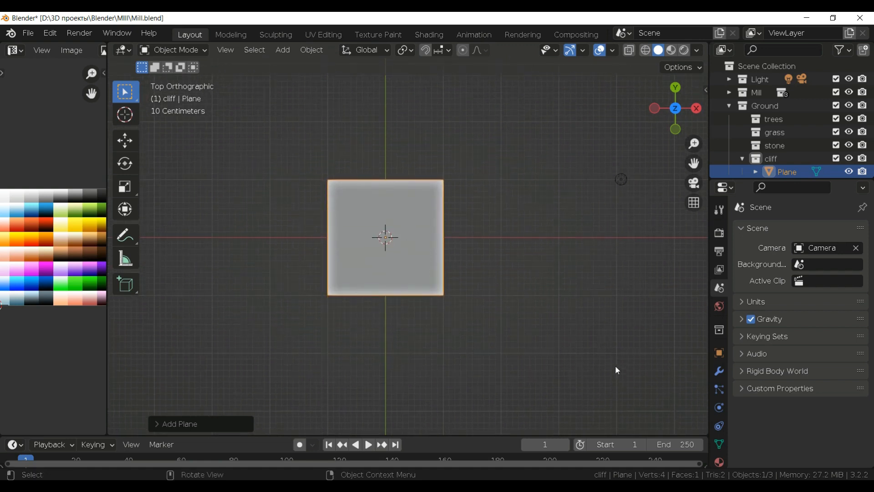
Enable the Screencast Keys display and deselect the plane
{"action": "key", "text": "n"}
{"action": "left_click", "coordinate": [589, 84]}
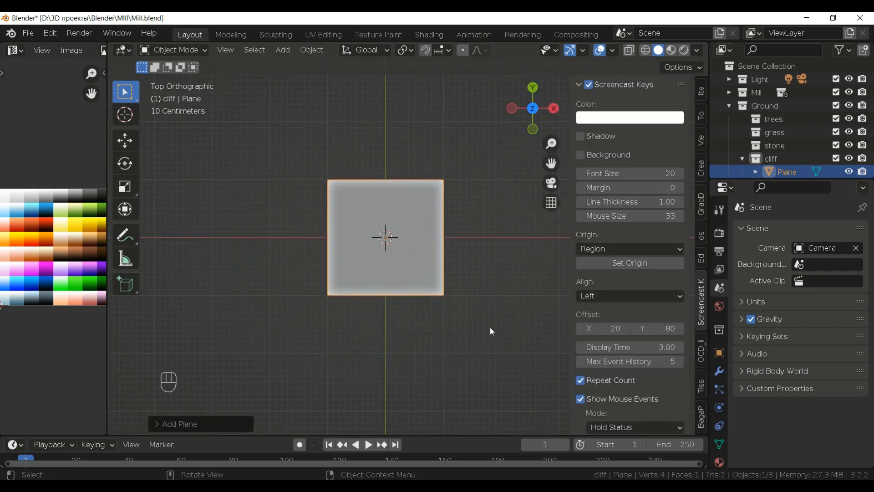
{"action": "left_click", "coordinate": [492, 331]}
{"action": "key", "text": "n"}
{"action": "middle_click_drag", "start_coordinate": [477, 308], "coordinate": [503, 309], "text": "shift"}
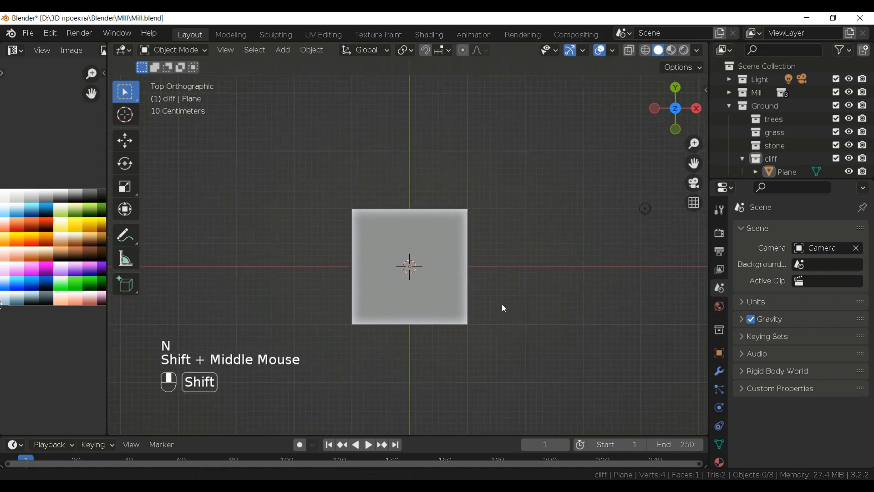
Subdivide the plane in Edit Mode with five evenly spaced loop cuts in each direction, and switch to vertex selection with nothing selected
{"action": "key", "text": "Tab"}
{"action": "key", "text": "ctrl+r"}
{"action": "left_click", "coordinate": [414, 322]}
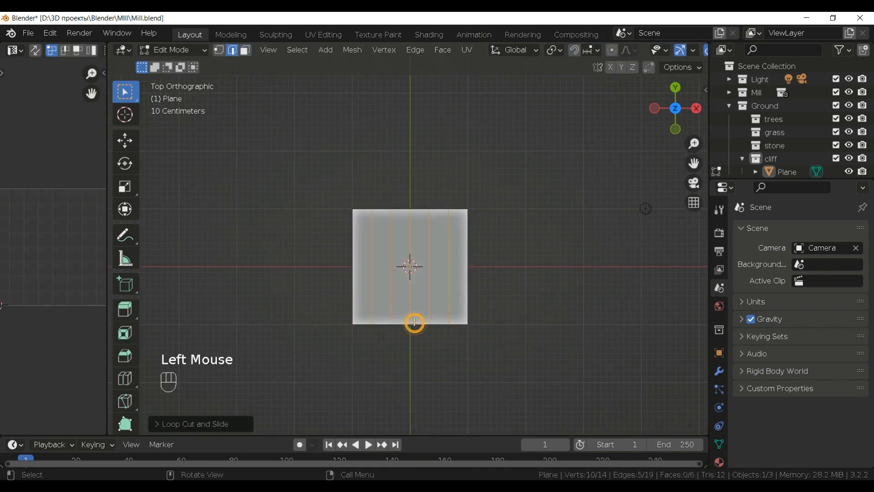
{"action": "key", "text": "ctrl+r"}
{"action": "left_click", "coordinate": [470, 236]}
{"action": "left_click", "coordinate": [470, 236]}
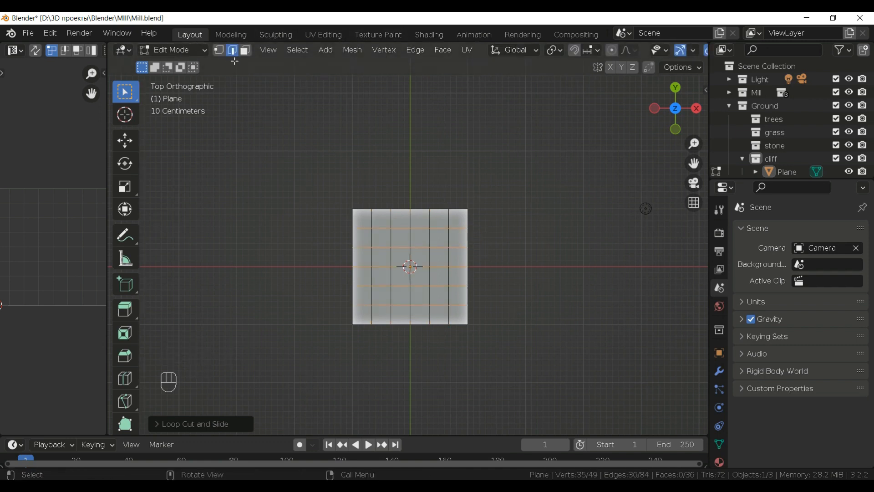
{"action": "left_click", "coordinate": [219, 49]}
{"action": "left_click", "coordinate": [448, 185]}
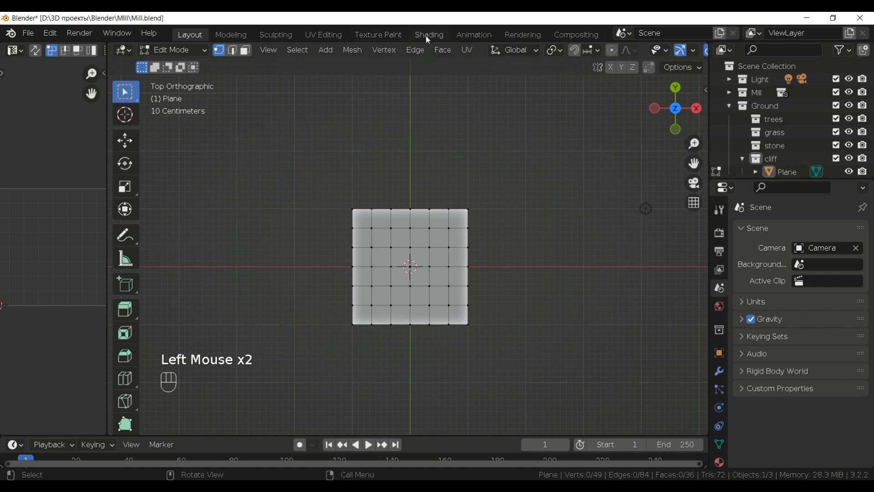
Switch to the Sculpting workspace, face the plane in top orthographic view, and choose the Grab brush
{"action": "left_click", "coordinate": [276, 36]}
{"action": "key", "text": "KP_7"}
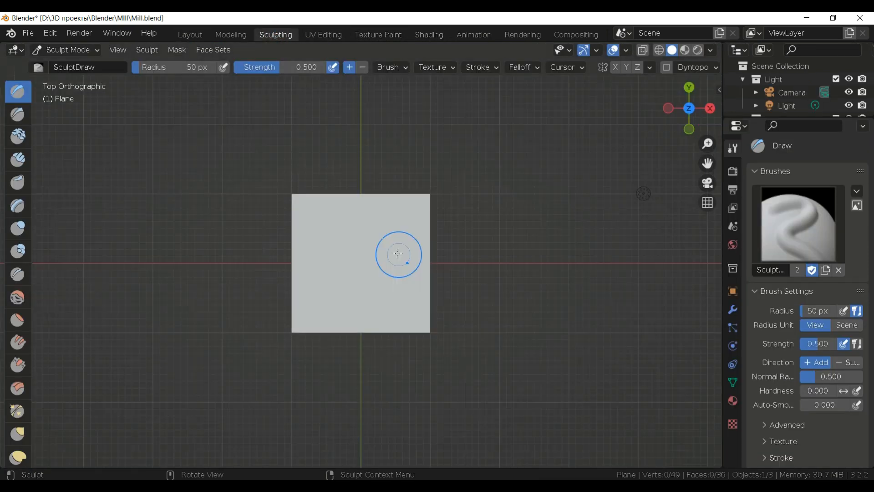
{"action": "middle_click_drag", "start_coordinate": [315, 200], "coordinate": [421, 247]}
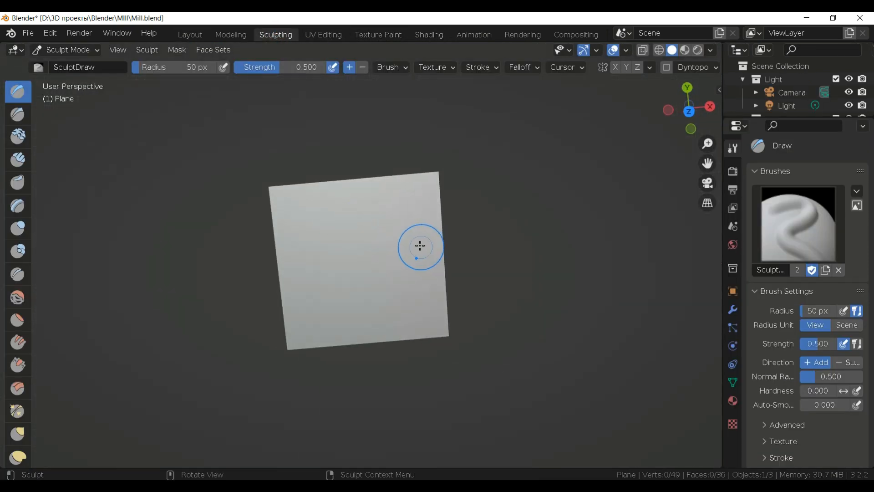
{"action": "key", "text": "KP_7"}
{"action": "left_click_drag", "start_coordinate": [30, 123], "coordinate": [54, 126]}
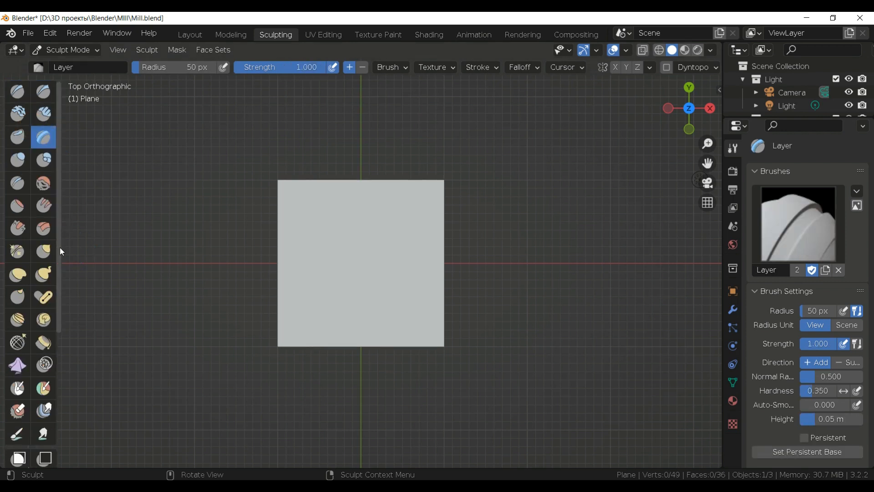
{"action": "left_click", "coordinate": [43, 251]}
{"action": "scroll", "coordinate": [274, 269], "scroll_direction": "down", "scroll_amount": 1}
Grab the plane's corners with the 50 px brush, pulling the upper-left one outward and the other three inward to break up the square outline
{"action": "left_click_drag", "start_coordinate": [293, 195], "coordinate": [289, 169]}
{"action": "mouse_move", "coordinate": [337, 194]}
{"action": "left_mouse_down"}
{"action": "mouse_move", "coordinate": [339, 185]}
{"action": "mouse_move", "coordinate": [313, 192]}
{"action": "mouse_move", "coordinate": [321, 188]}
{"action": "mouse_move", "coordinate": [296, 152]}
{"action": "left_mouse_up"}
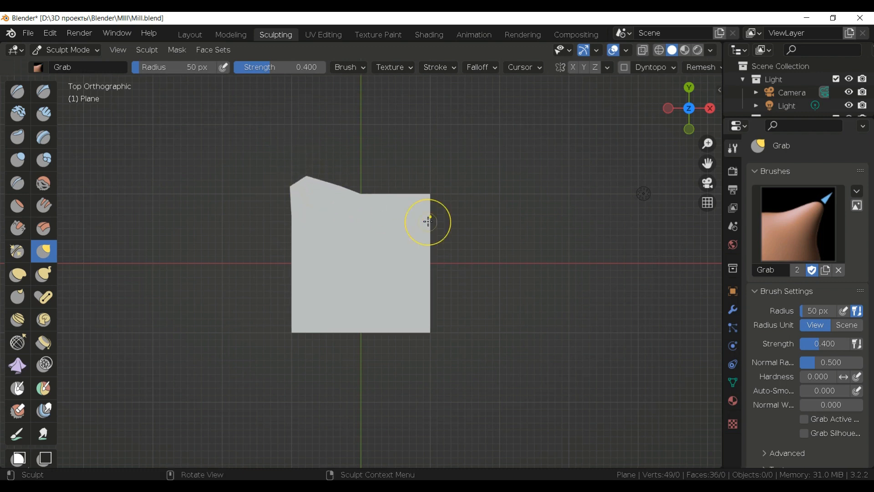
{"action": "mouse_move", "coordinate": [387, 193]}
{"action": "left_mouse_down"}
{"action": "mouse_move", "coordinate": [385, 201]}
{"action": "mouse_move", "coordinate": [414, 203]}
{"action": "mouse_move", "coordinate": [404, 190]}
{"action": "mouse_move", "coordinate": [407, 232]}
{"action": "left_mouse_up"}
{"action": "left_click_drag", "start_coordinate": [292, 332], "coordinate": [312, 307]}
{"action": "left_click_drag", "start_coordinate": [290, 276], "coordinate": [314, 284]}
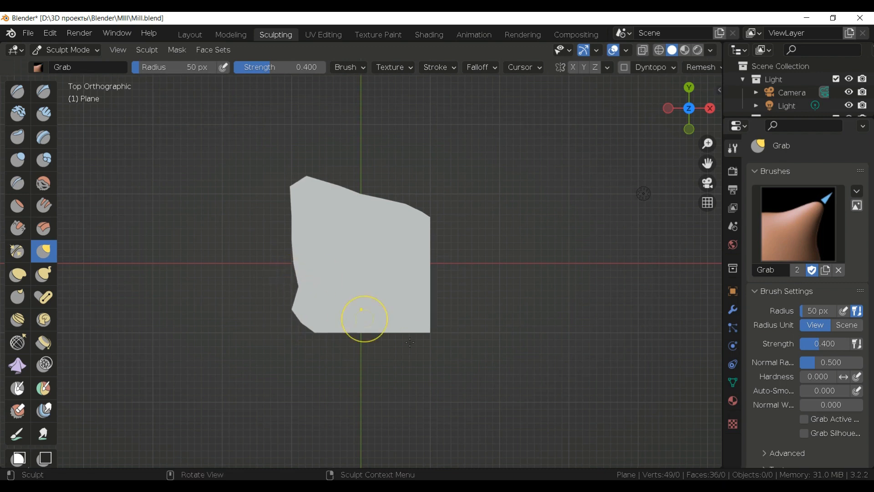
{"action": "mouse_move", "coordinate": [425, 332]}
{"action": "left_mouse_down"}
{"action": "mouse_move", "coordinate": [401, 297]}
{"action": "mouse_move", "coordinate": [402, 276]}
{"action": "mouse_move", "coordinate": [383, 276]}
{"action": "left_mouse_up"}
{"action": "left_click_drag", "start_coordinate": [427, 215], "coordinate": [404, 240]}
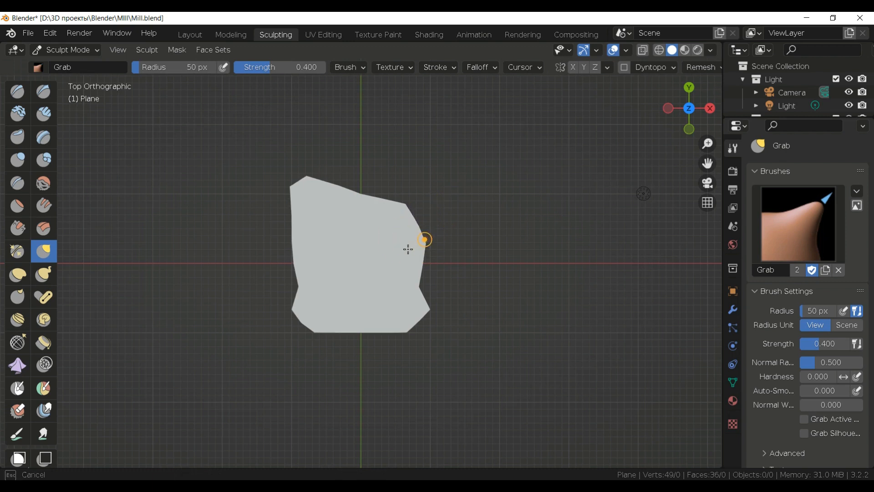
Push the plane's upper, lower, right and left edges inward with the Grab brush to give it an irregular, rounded outline
{"action": "left_click_drag", "start_coordinate": [406, 201], "coordinate": [387, 225]}
{"action": "mouse_move", "coordinate": [380, 194]}
{"action": "left_mouse_down"}
{"action": "mouse_move", "coordinate": [373, 219]}
{"action": "mouse_move", "coordinate": [353, 205]}
{"action": "left_mouse_up"}
{"action": "left_click_drag", "start_coordinate": [337, 333], "coordinate": [352, 310]}
{"action": "mouse_move", "coordinate": [364, 329]}
{"action": "left_mouse_down"}
{"action": "mouse_move", "coordinate": [372, 309]}
{"action": "mouse_move", "coordinate": [386, 322]}
{"action": "mouse_move", "coordinate": [388, 309]}
{"action": "mouse_move", "coordinate": [413, 306]}
{"action": "left_mouse_up"}
{"action": "left_click_drag", "start_coordinate": [418, 289], "coordinate": [411, 270]}
{"action": "left_click_drag", "start_coordinate": [419, 262], "coordinate": [409, 249]}
{"action": "left_click_drag", "start_coordinate": [291, 249], "coordinate": [335, 251]}
{"action": "left_click_drag", "start_coordinate": [300, 308], "coordinate": [315, 304]}
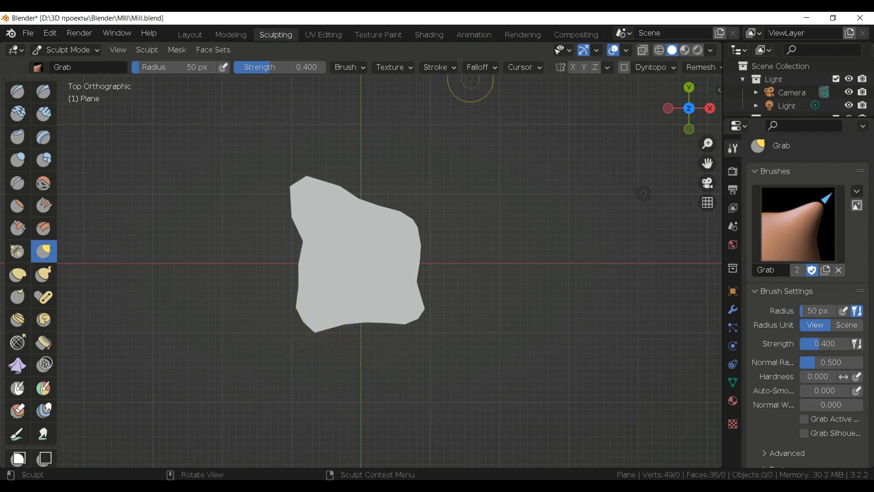
Return to the Layout workspace, enter Edit Mode on the plane, and enable proportional editing
{"action": "left_click", "coordinate": [187, 35]}
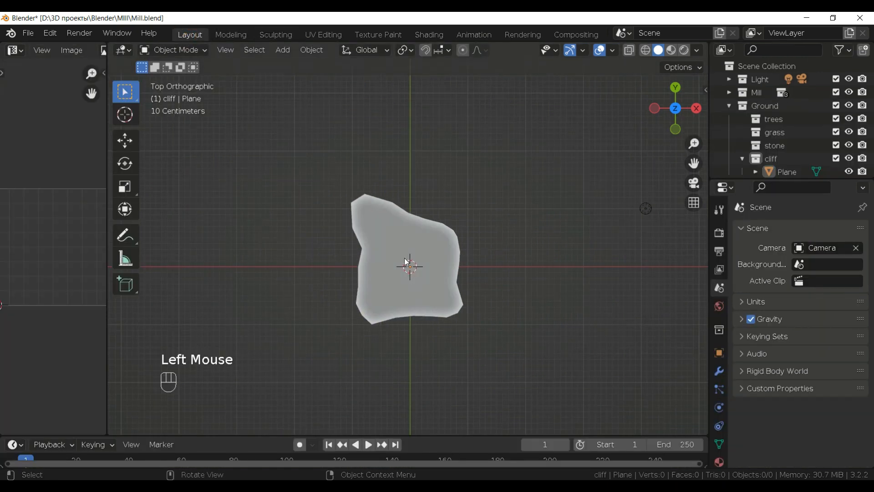
{"action": "scroll", "coordinate": [413, 266], "scroll_direction": "up", "scroll_amount": 1}
{"action": "key", "text": "Tab"}
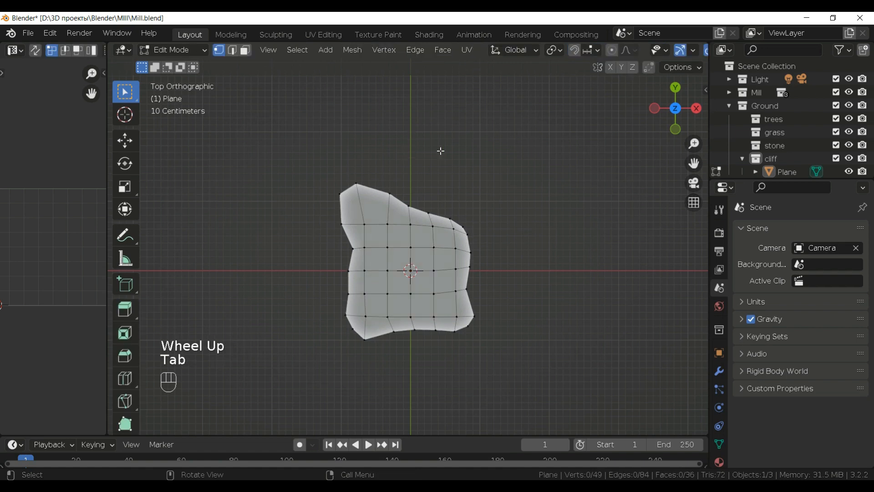
{"action": "left_click", "coordinate": [611, 51]}
{"action": "scroll", "coordinate": [393, 214], "scroll_direction": "up", "scroll_amount": 2}
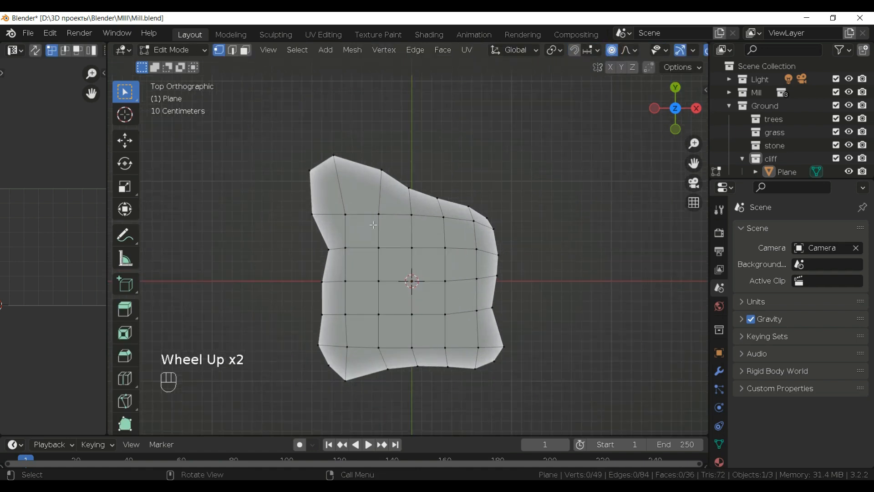
Move an inner vertex near the upper-left corner slightly inward and adjust the topmost vertex with proportional editing
{"action": "left_click", "coordinate": [345, 216]}
{"action": "key", "text": "g"}
{"action": "left_click", "coordinate": [359, 221]}
{"action": "left_click", "coordinate": [334, 152]}
{"action": "key", "text": "g"}
{"action": "left_click", "coordinate": [335, 147]}
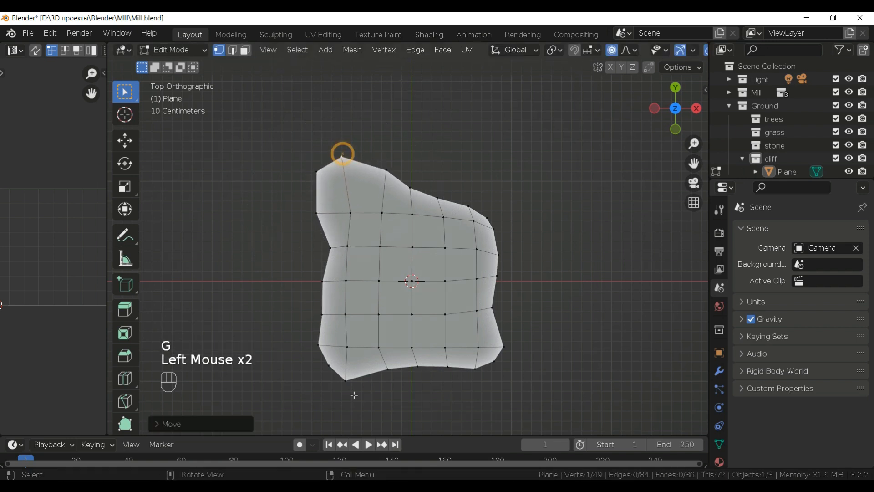
Move a vertex on the lower edge slightly down and pull the lower-left corner vertex further down into a tip
{"action": "scroll", "coordinate": [420, 376], "scroll_direction": "down", "scroll_amount": 3}
{"action": "left_click", "coordinate": [373, 323]}
{"action": "key", "text": "g"}
{"action": "left_click", "coordinate": [378, 331]}
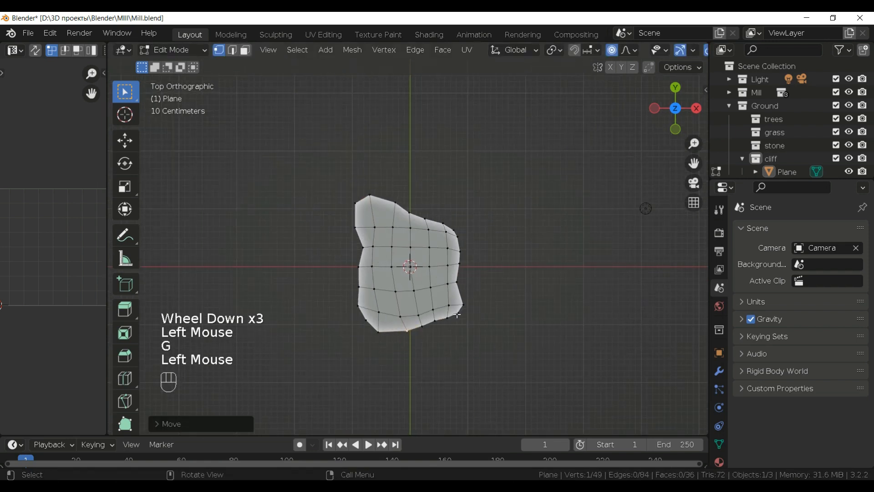
{"action": "left_click", "coordinate": [377, 331]}
{"action": "key", "text": "g"}
{"action": "left_click", "coordinate": [375, 351]}
Pull the lower-right and upper-right corner vertices inward to narrow the right side of the outline
{"action": "left_click", "coordinate": [458, 314]}
{"action": "left_click", "coordinate": [458, 313]}
{"action": "key", "text": "g"}
{"action": "left_click", "coordinate": [441, 310]}
{"action": "double_click", "coordinate": [442, 220]}
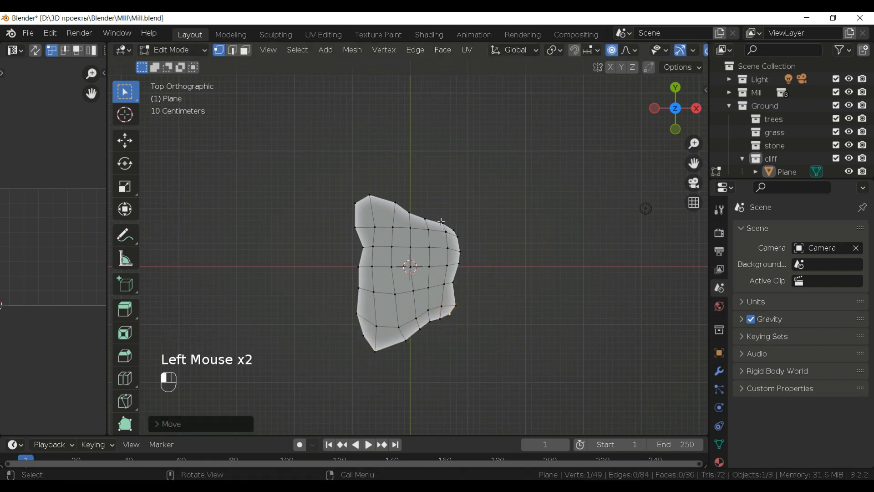
{"action": "key", "text": "g"}
{"action": "left_click", "coordinate": [432, 228]}
Adjust the lower-left edge vertex, raise the bottom-left tip slightly, and move the upper right edge vertex inward
{"action": "double_click", "coordinate": [360, 310]}
{"action": "key", "text": "g"}
{"action": "left_click", "coordinate": [360, 311]}
{"action": "double_click", "coordinate": [363, 344]}
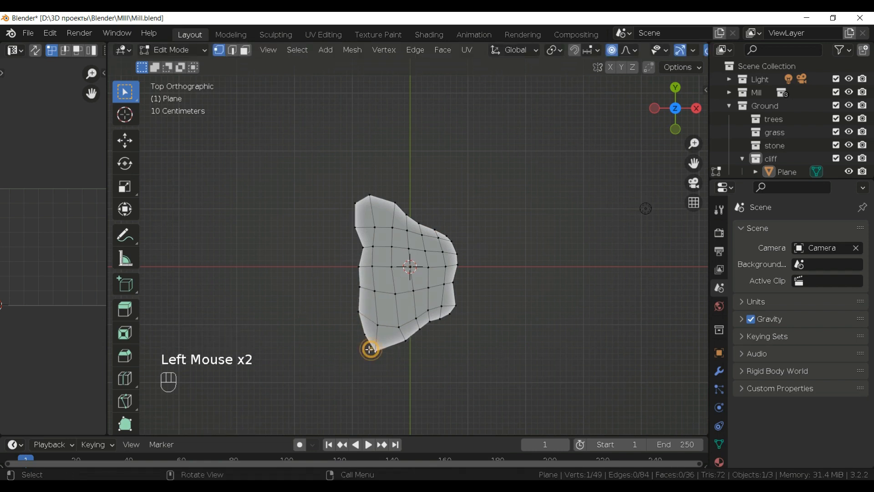
{"action": "key", "text": "g"}
{"action": "left_click", "coordinate": [369, 343]}
{"action": "double_click", "coordinate": [458, 252]}
{"action": "key", "text": "g"}
{"action": "left_click", "coordinate": [450, 253]}
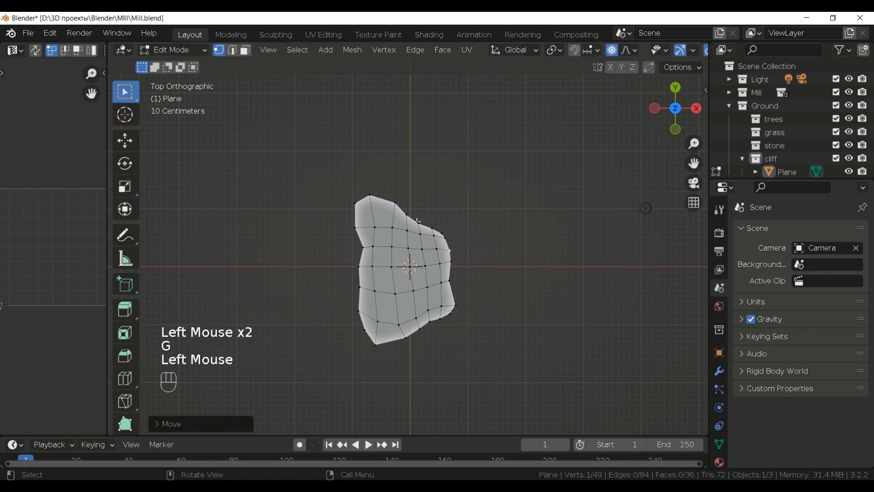
Move the vertex at the notch in the upper edge up and to the left to widen the outline's top
{"action": "double_click", "coordinate": [395, 203]}
{"action": "key", "text": "g"}
{"action": "left_click", "coordinate": [396, 199]}
{"action": "left_click", "coordinate": [396, 199]}
{"action": "key", "text": "g"}
{"action": "left_click", "coordinate": [378, 190]}
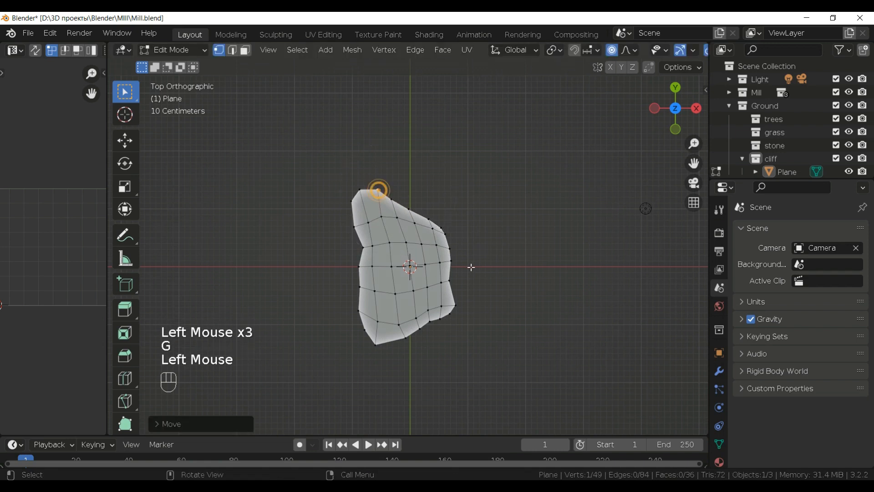
Nudge the lower-right edge vertex down and shift two inner vertices in the lower half of the mesh downward
{"action": "left_click", "coordinate": [456, 303]}
{"action": "key", "text": "g"}
{"action": "left_click", "coordinate": [454, 308]}
{"action": "double_click", "coordinate": [377, 292]}
{"action": "key", "text": "g"}
{"action": "left_click", "coordinate": [376, 305]}
{"action": "left_click", "coordinate": [412, 292]}
{"action": "key", "text": "g"}
{"action": "left_click", "coordinate": [408, 303]}
Pull the bottom edge vertex down about 0.6 m, shift it slightly right, and move the lower-right edge vertex outward
{"action": "double_click", "coordinate": [418, 333]}
{"action": "key", "text": "g"}
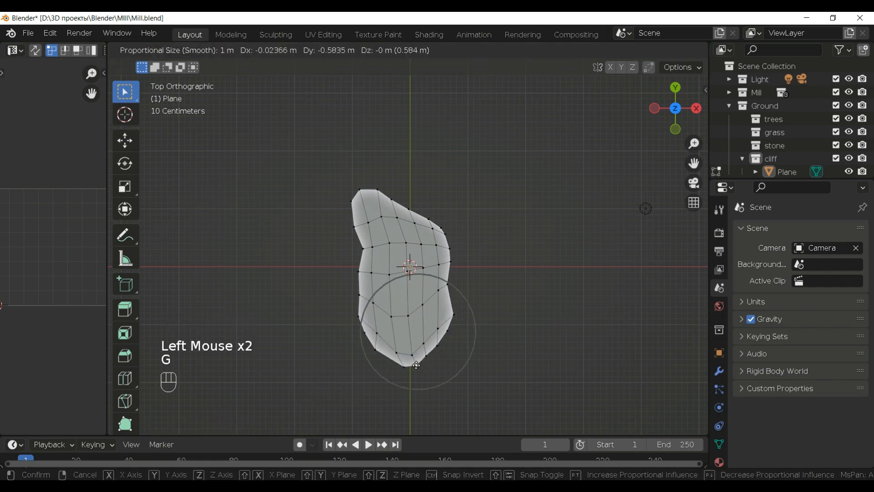
{"action": "left_click", "coordinate": [417, 366]}
{"action": "key", "text": "g"}
{"action": "left_click", "coordinate": [429, 367]}
{"action": "double_click", "coordinate": [451, 332]}
{"action": "key", "text": "g"}
{"action": "left_click", "coordinate": [460, 332]}
{"action": "middle_click_drag", "start_coordinate": [367, 370], "coordinate": [456, 256]}
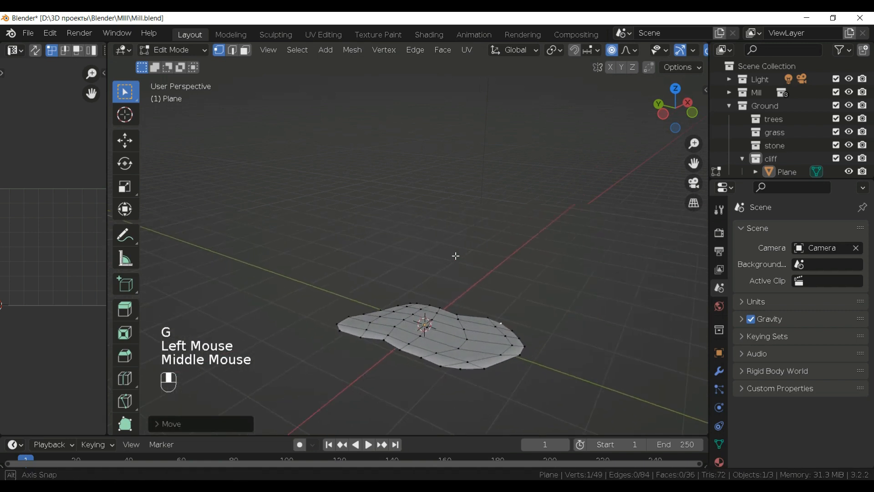